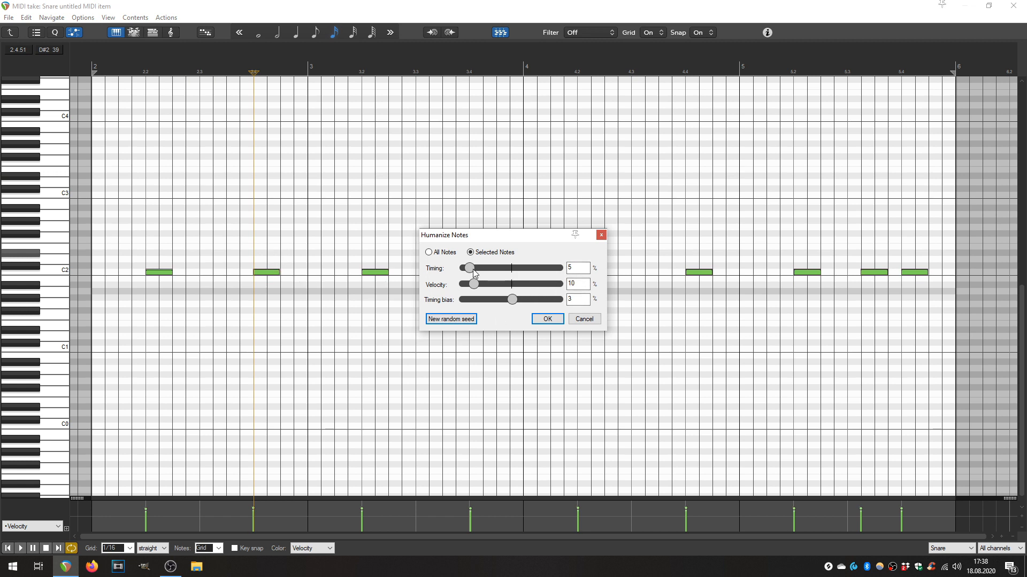
Set the humanize timing amount for the selected snare notes to 10 %.
drag(467, 270, 463, 269)
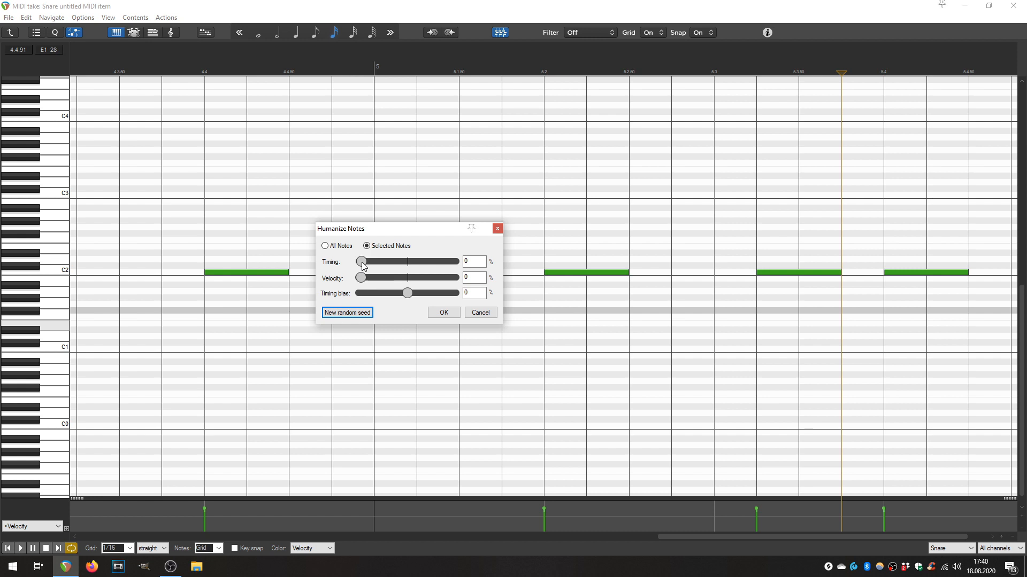
drag(361, 262, 438, 264)
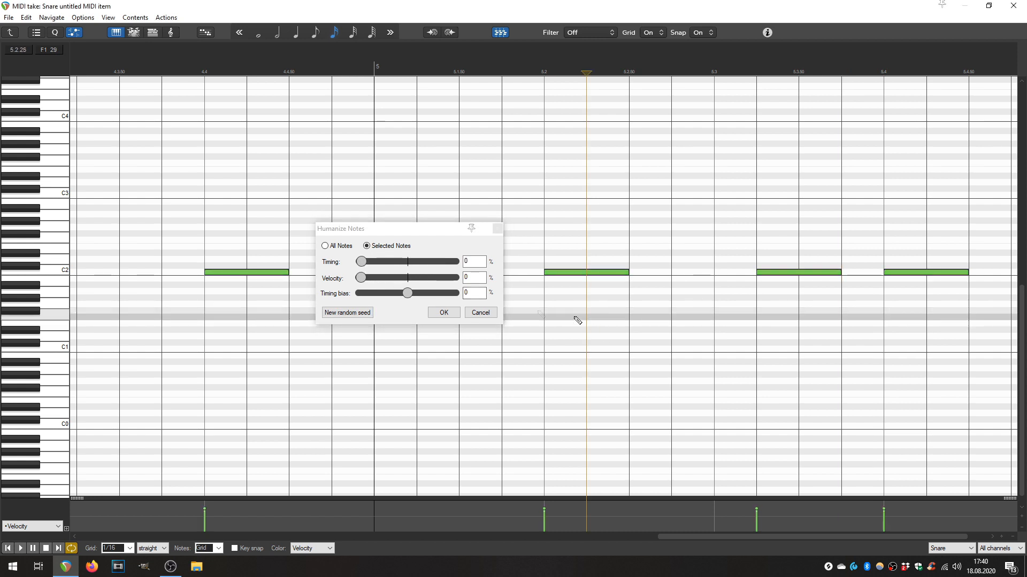
drag(367, 264, 414, 306)
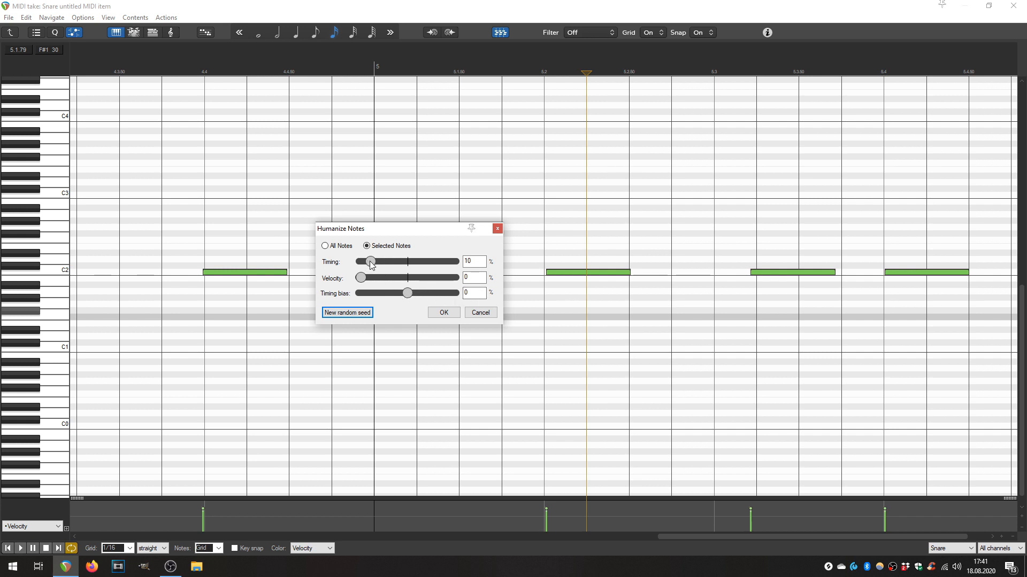
drag(365, 261, 372, 264)
drag(371, 263, 370, 263)
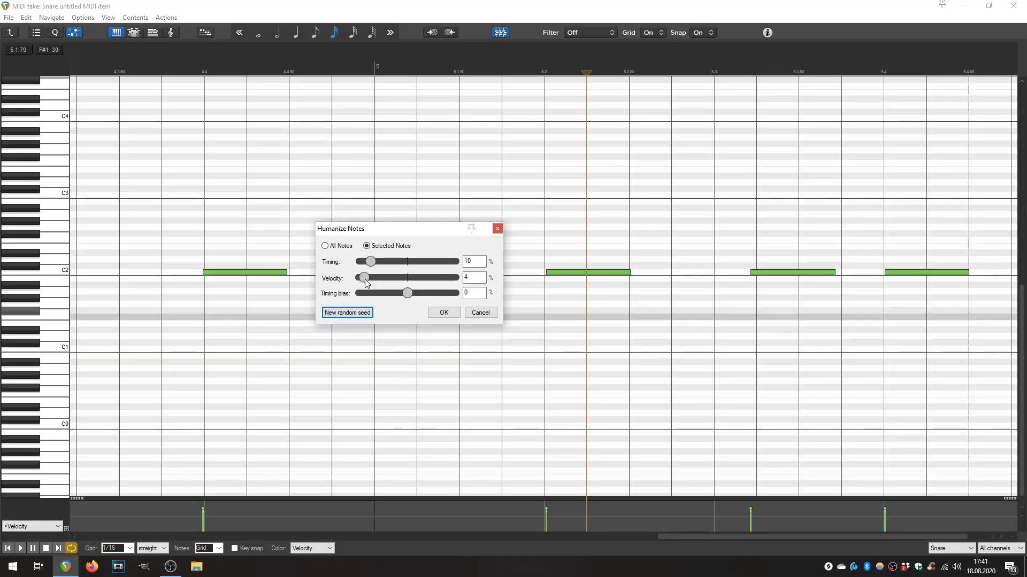
Try strong velocity humanization of 42 % and 40 % on the selected snare notes.
drag(364, 279, 377, 280)
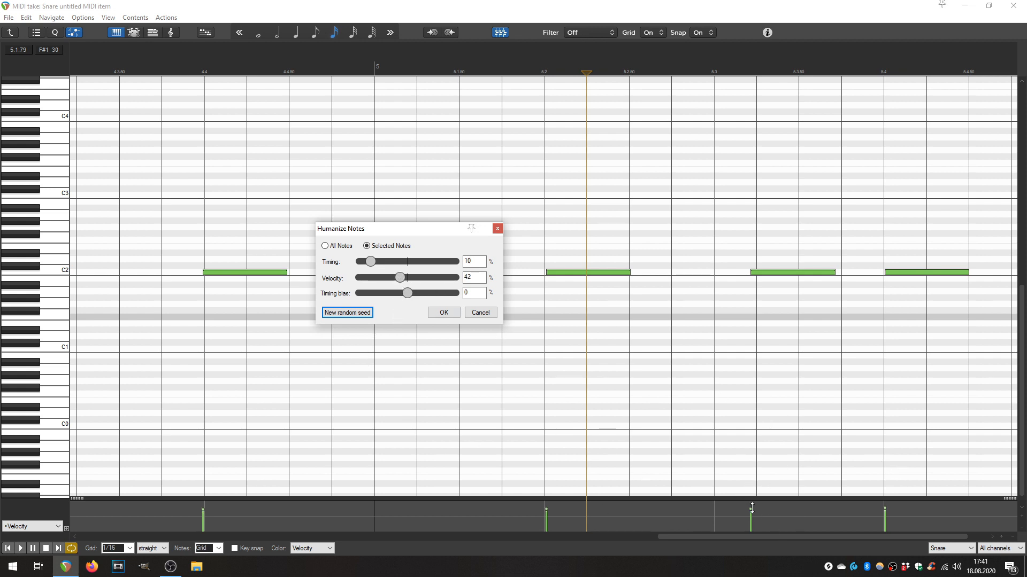
drag(402, 278, 446, 279)
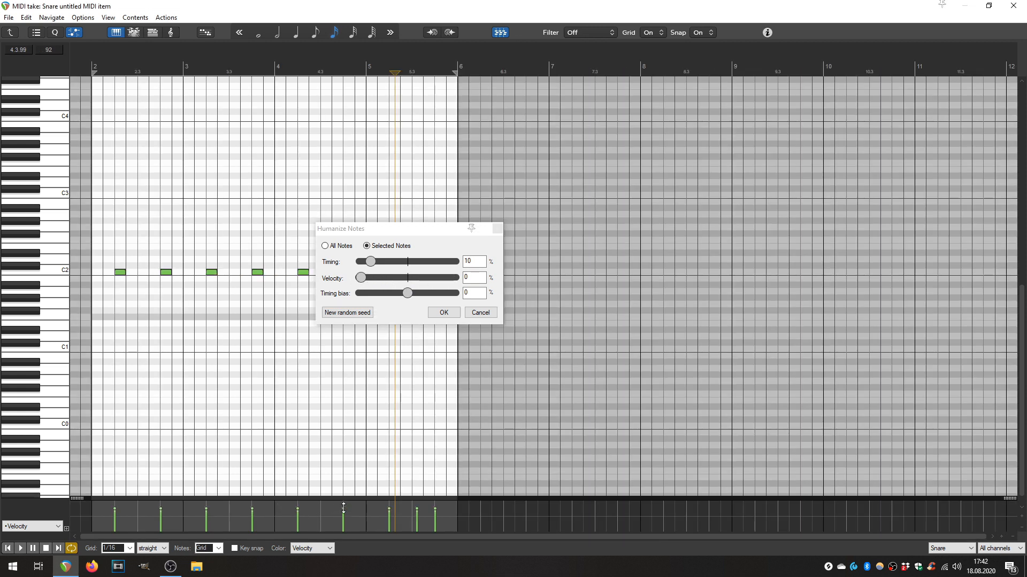
scroll(405, 408, up, 6)
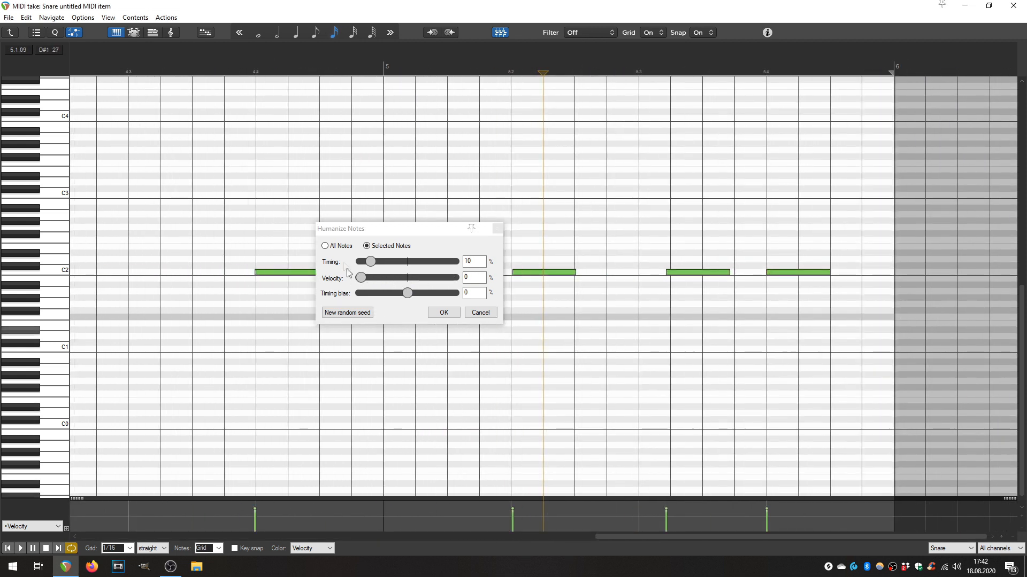
drag(361, 278, 371, 282)
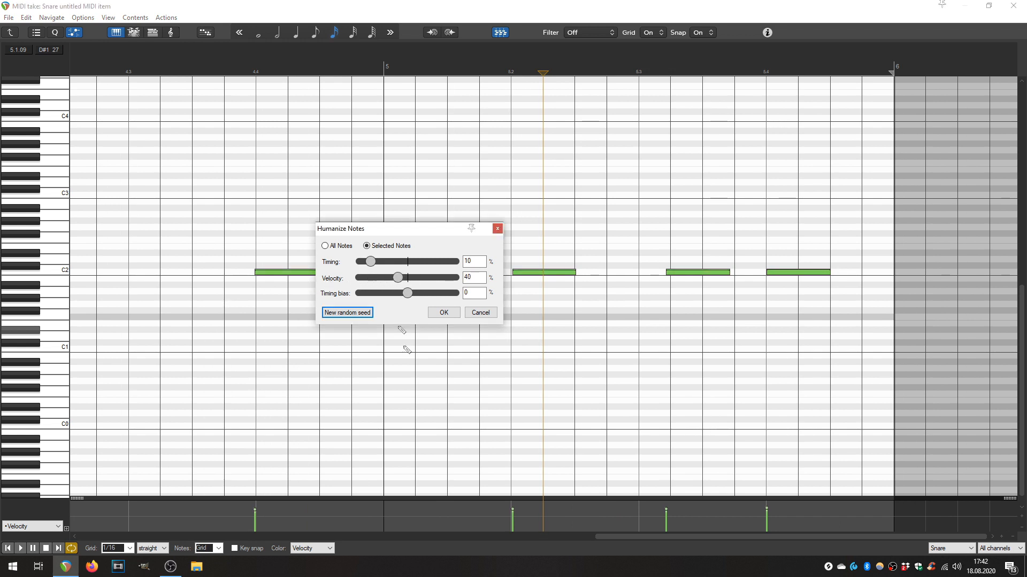
Generate several new random seeds to vary the humanized timing and velocity of the snare notes.
scroll(398, 326, down, 2)
click(357, 314)
click(358, 315)
click(356, 316)
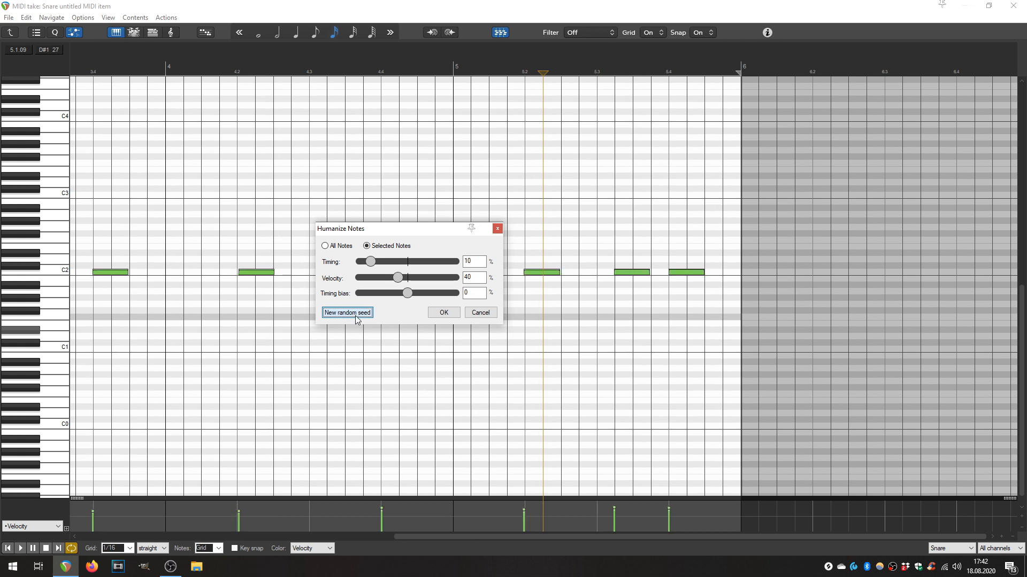
click(357, 316)
click(352, 314)
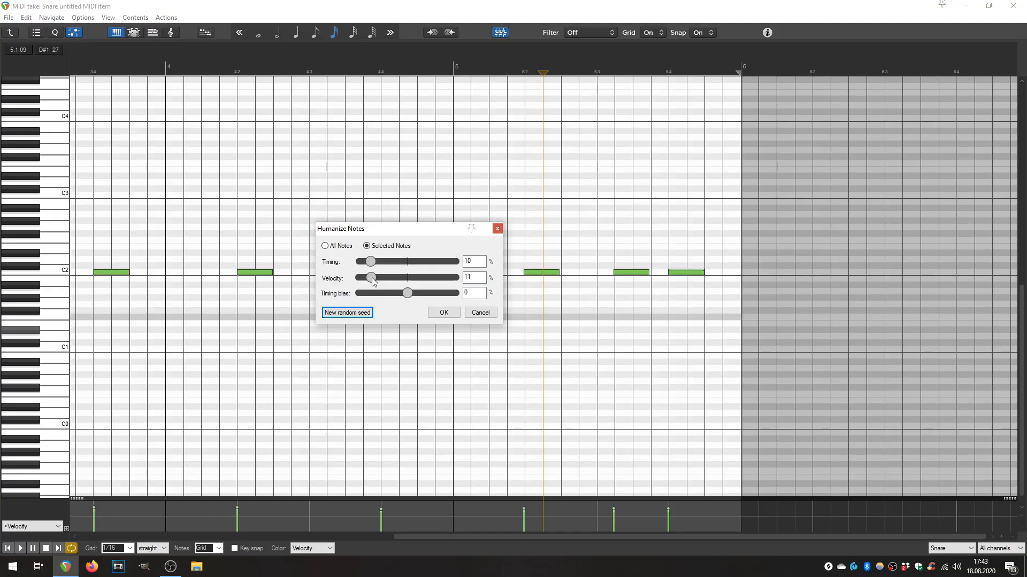
Apply the humanization to the snare notes with 10 % timing and about 10 % velocity, and close the snare MIDI editor.
click(444, 313)
scroll(599, 324, down, 6)
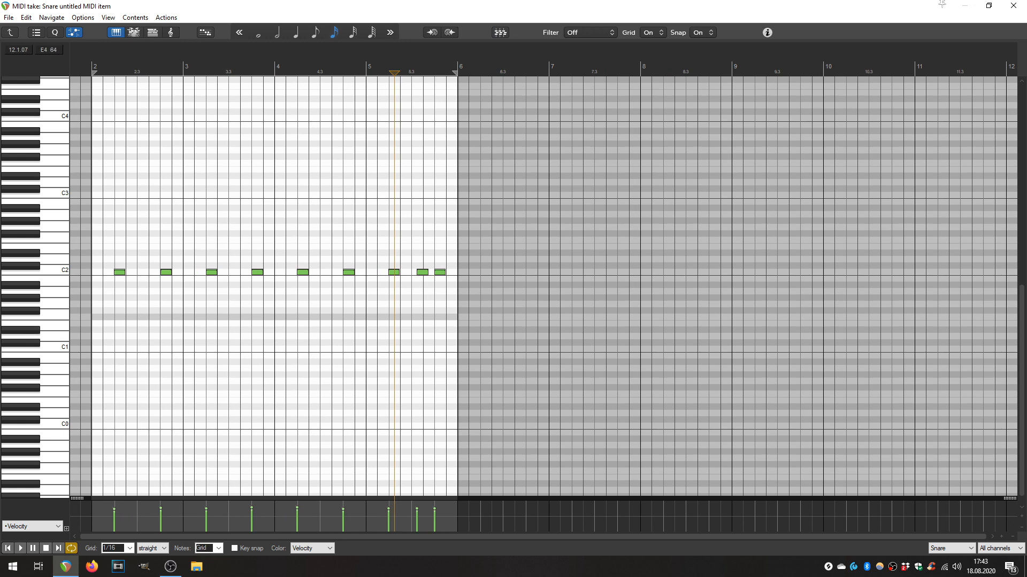
click(1016, 8)
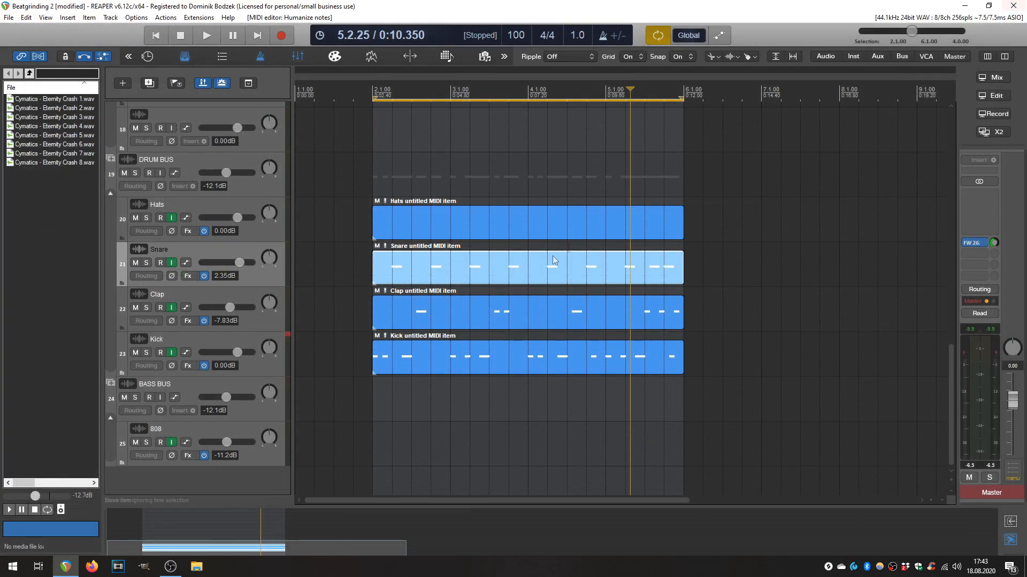
Humanize all notes of the Clap MIDI item with the same settings and close its editor.
double_click(439, 320)
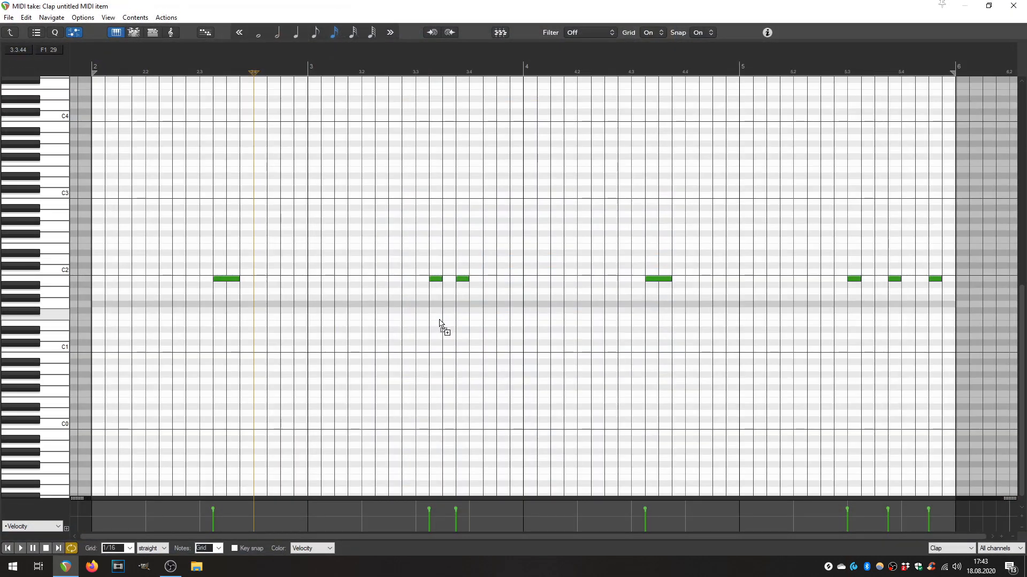
key(ctrl+a)
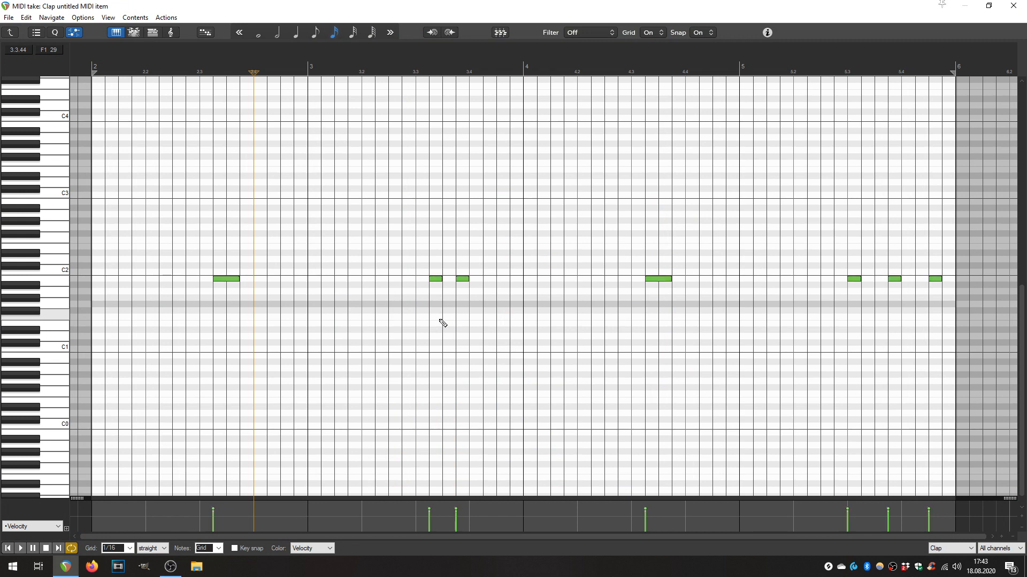
key(h)
click(444, 313)
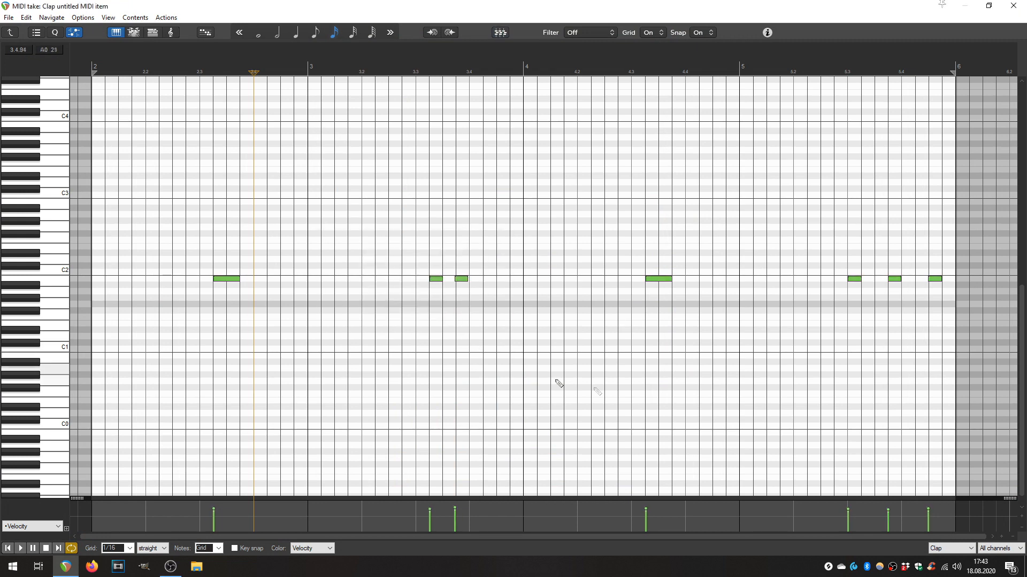
click(1013, 5)
Humanize all notes of the Kick MIDI item with 10 % timing, 10 % velocity and 0 % timing bias.
double_click(435, 361)
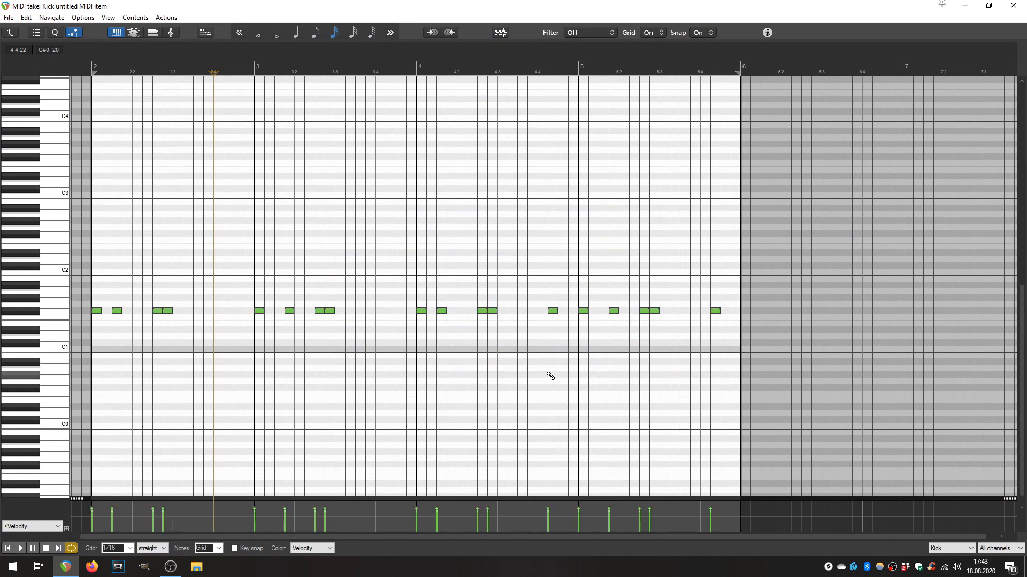
key(h)
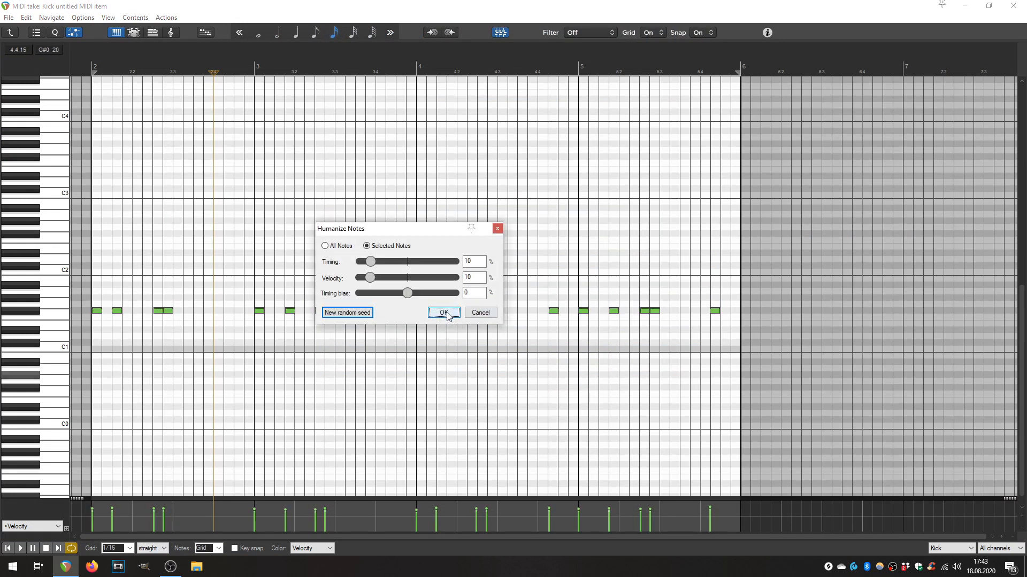
click(447, 315)
Examine the kick notes' offsets from the grid up close and play back the humanized drum loop.
scroll(477, 339, up, 8)
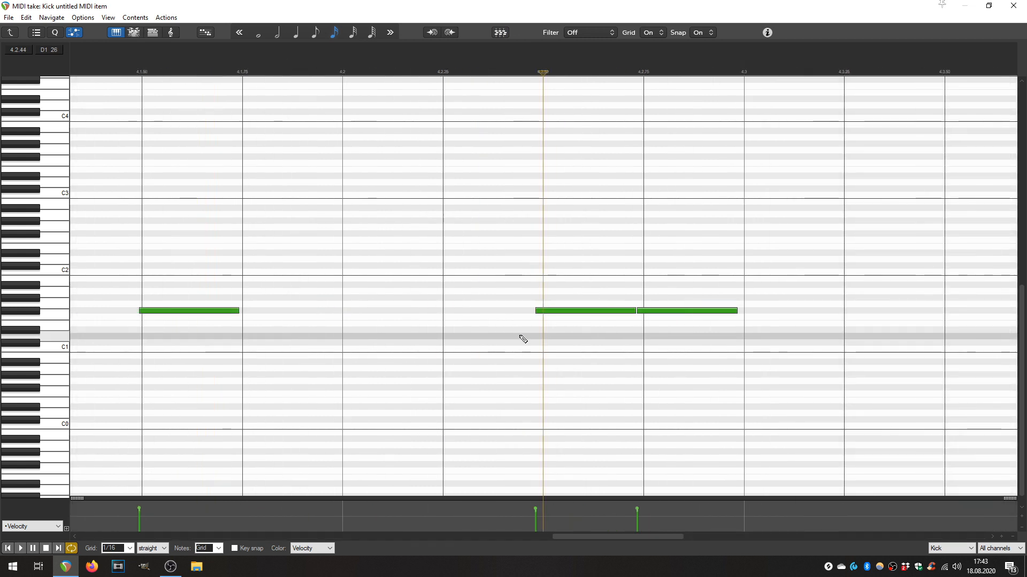
scroll(596, 322, up, 3)
scroll(685, 352, down, 8)
scroll(686, 353, down, 3)
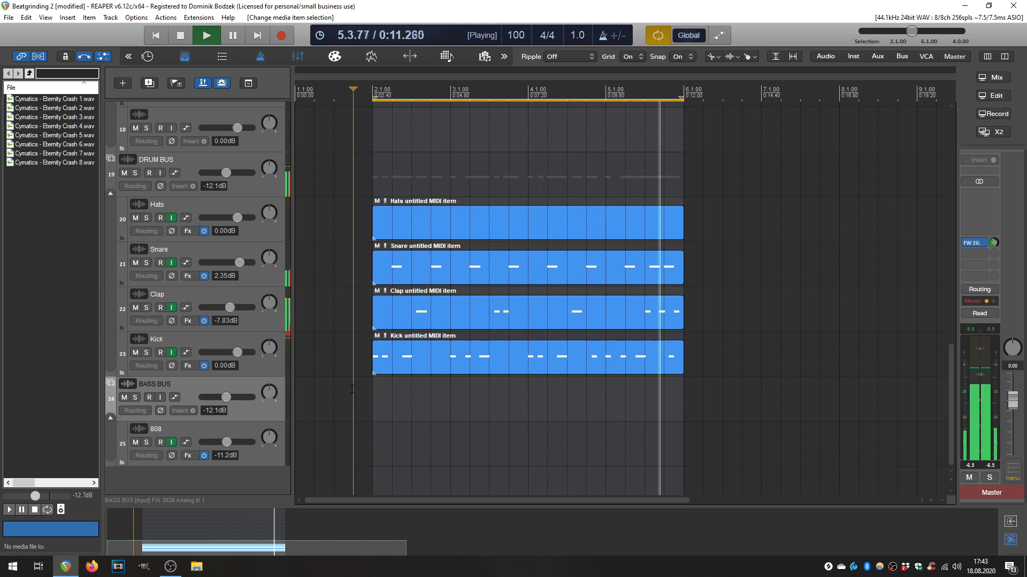
key(space)
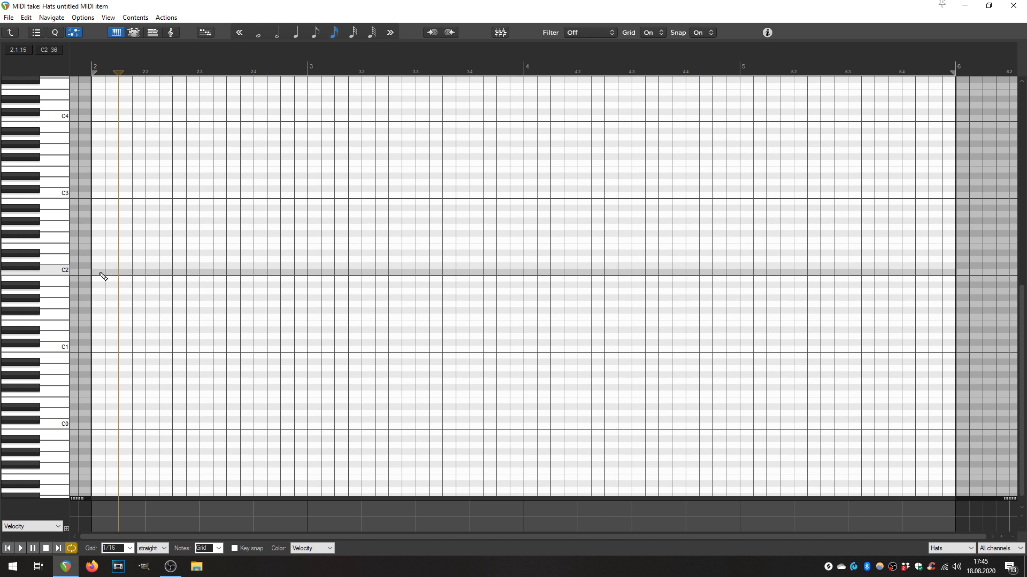
Draw seven consecutive 1/16 notes on C2 in the Hats MIDI item from the start of bar 2 and play them back.
click(101, 274)
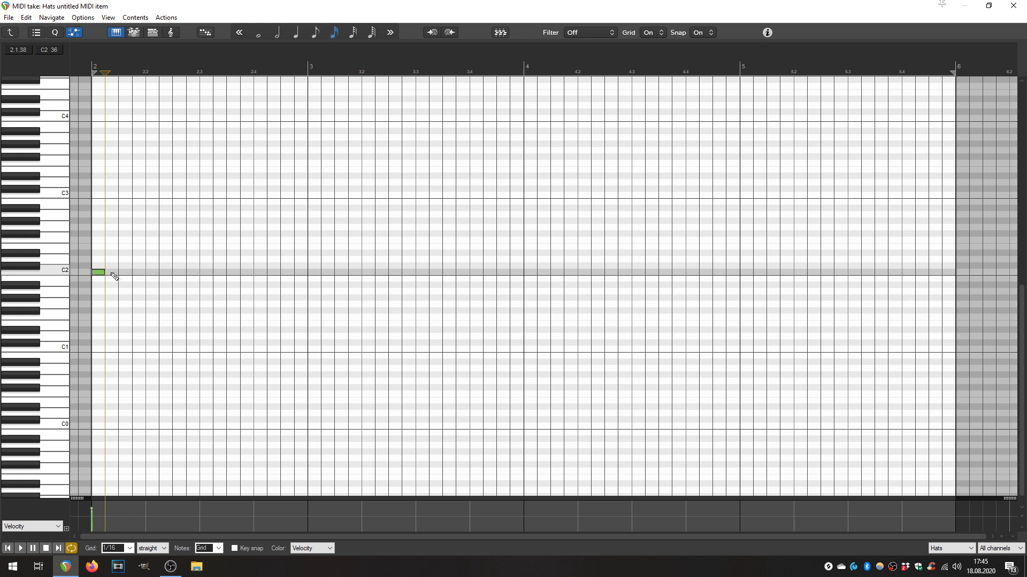
click(128, 273)
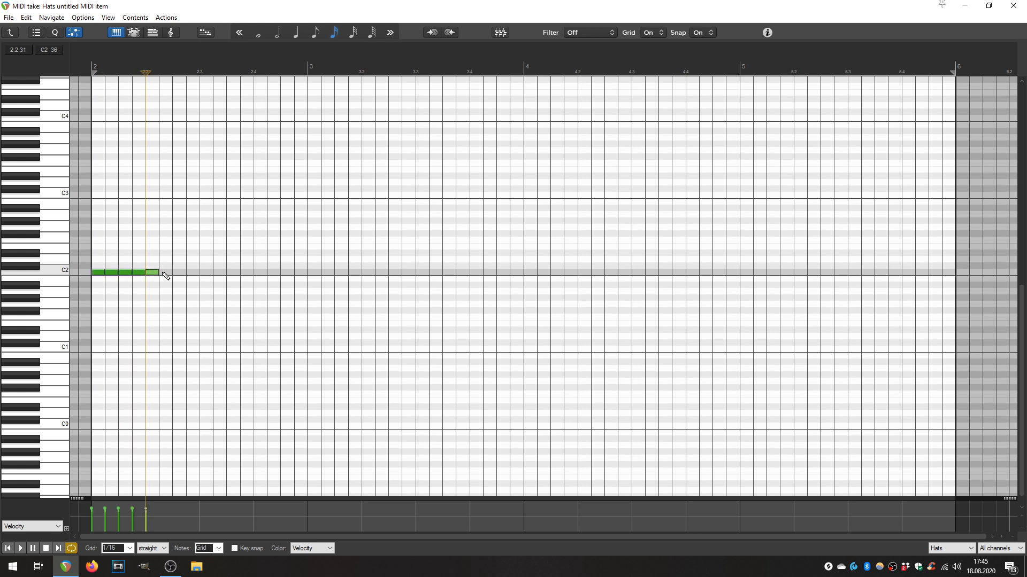
click(178, 274)
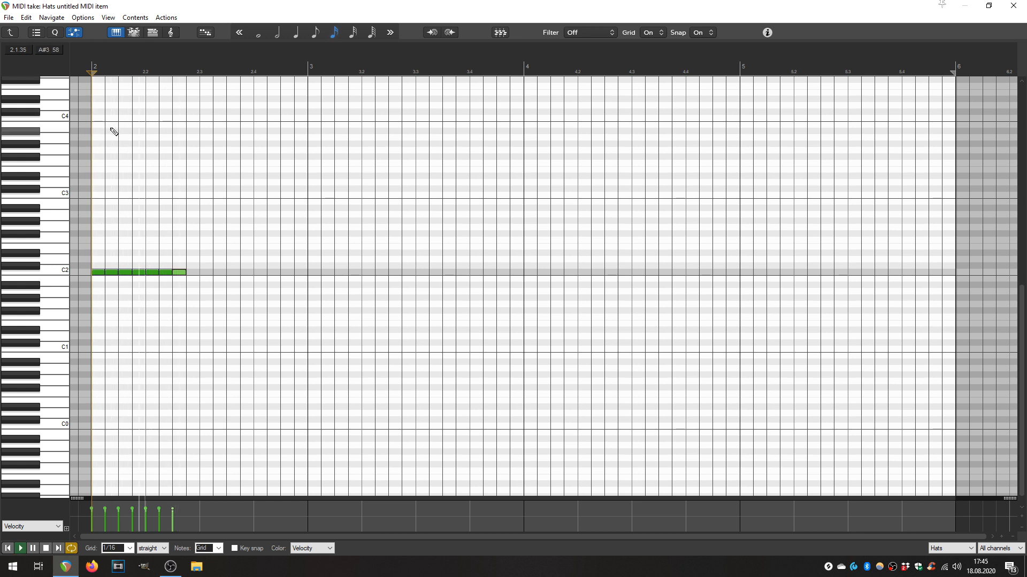
key(space)
Duplicate the seven hat notes directly after the originals and play the pattern from the start of bar 2.
drag(207, 289, 97, 243)
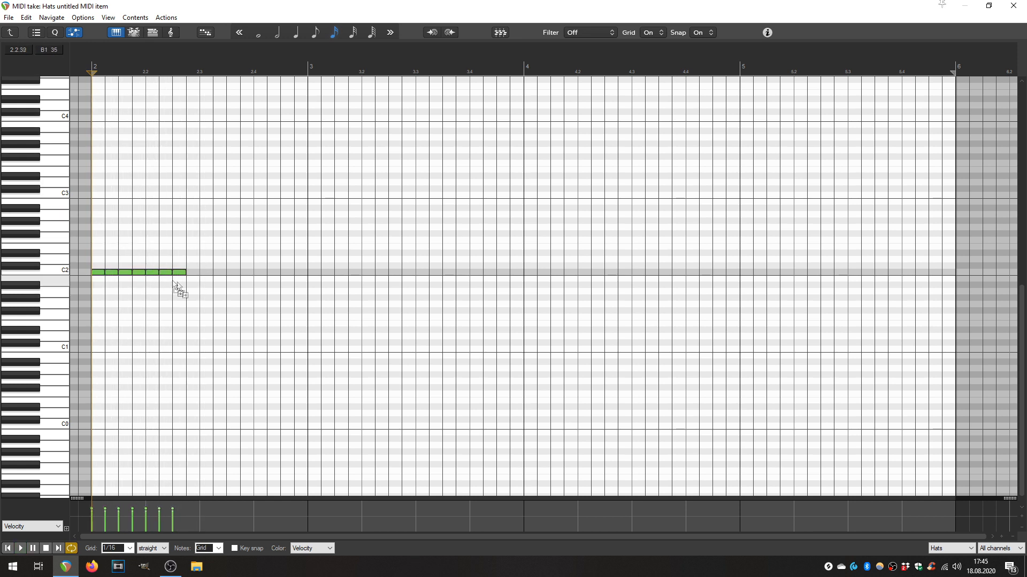
key(ctrl+d)
click(91, 60)
key(space)
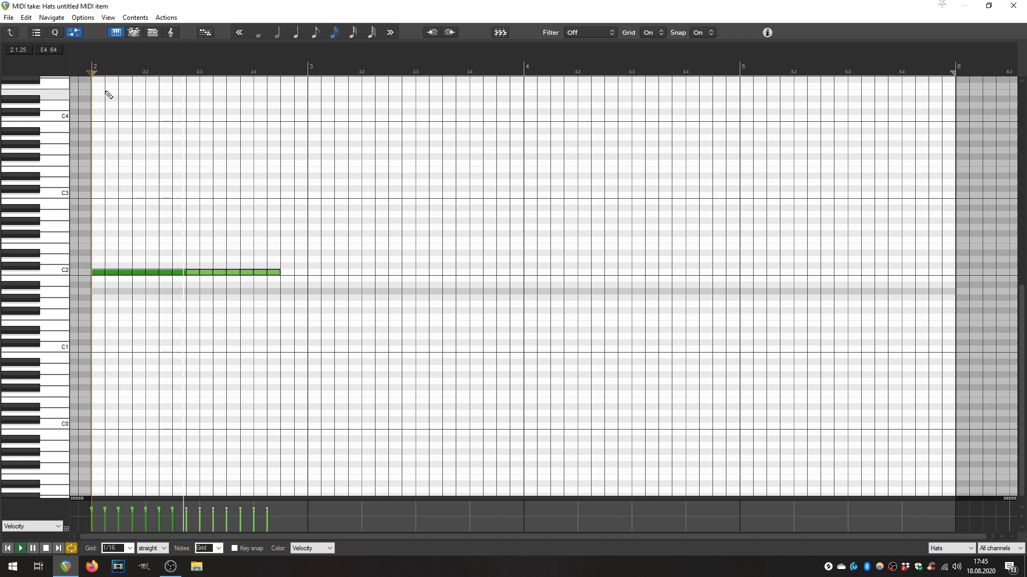